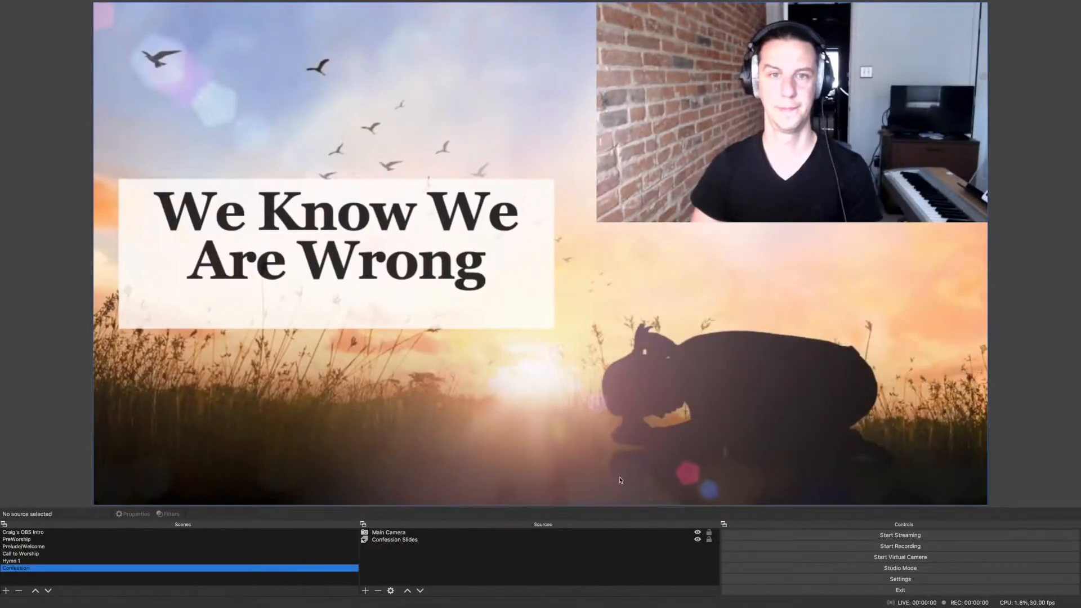
Step: Review the existing scenes in turn, from the intro through PreWorship and Prelude/Welcome to Hymn 1
click(72, 533)
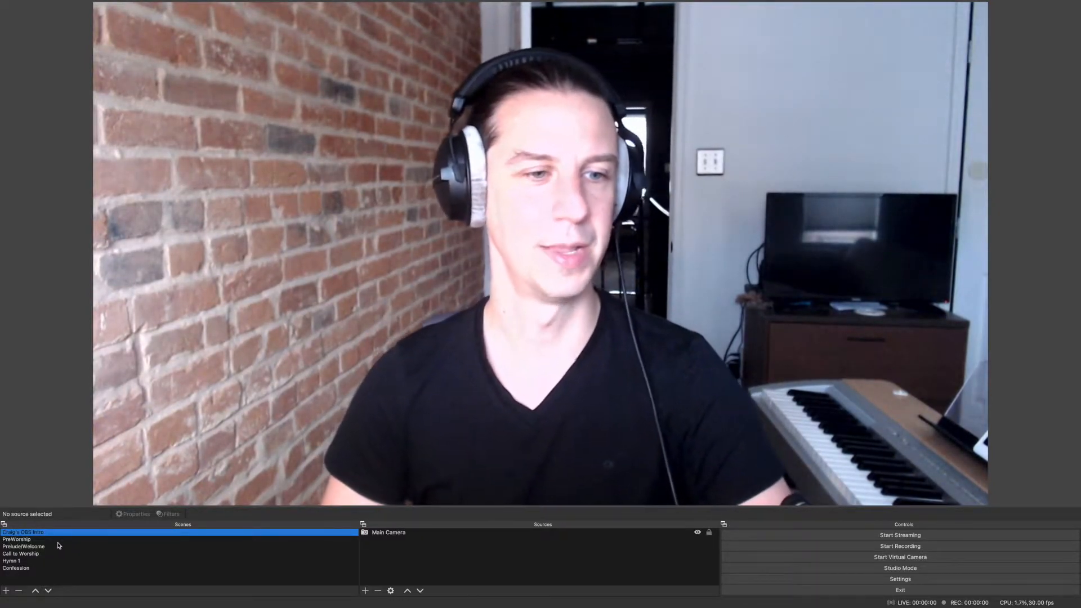
click(36, 541)
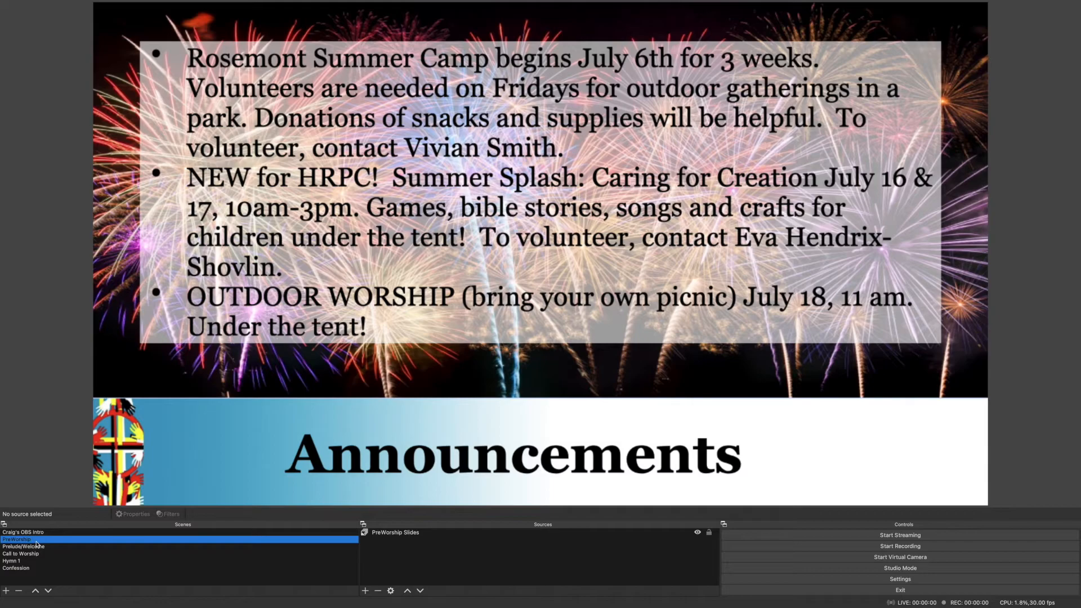
click(32, 547)
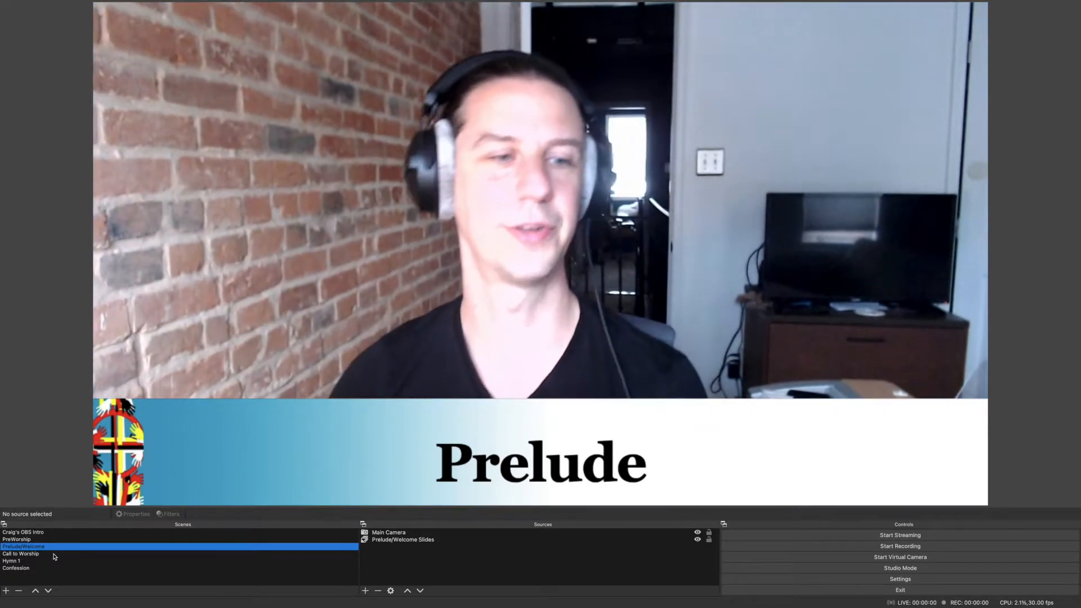
click(27, 562)
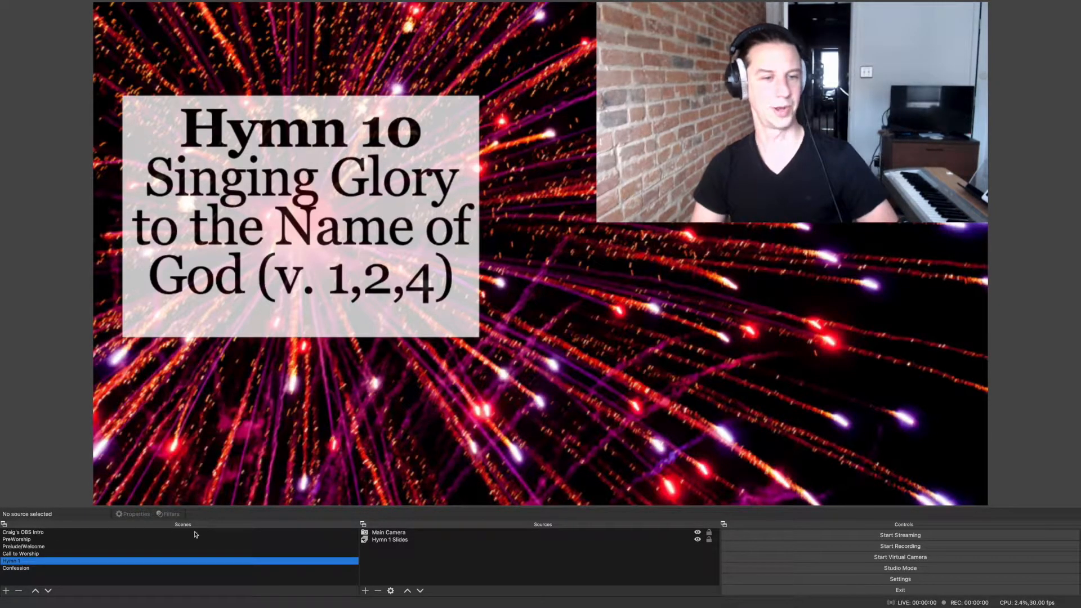
Step: Create a new scene named Hymn 2
click(6, 591)
text(Hymn 2)
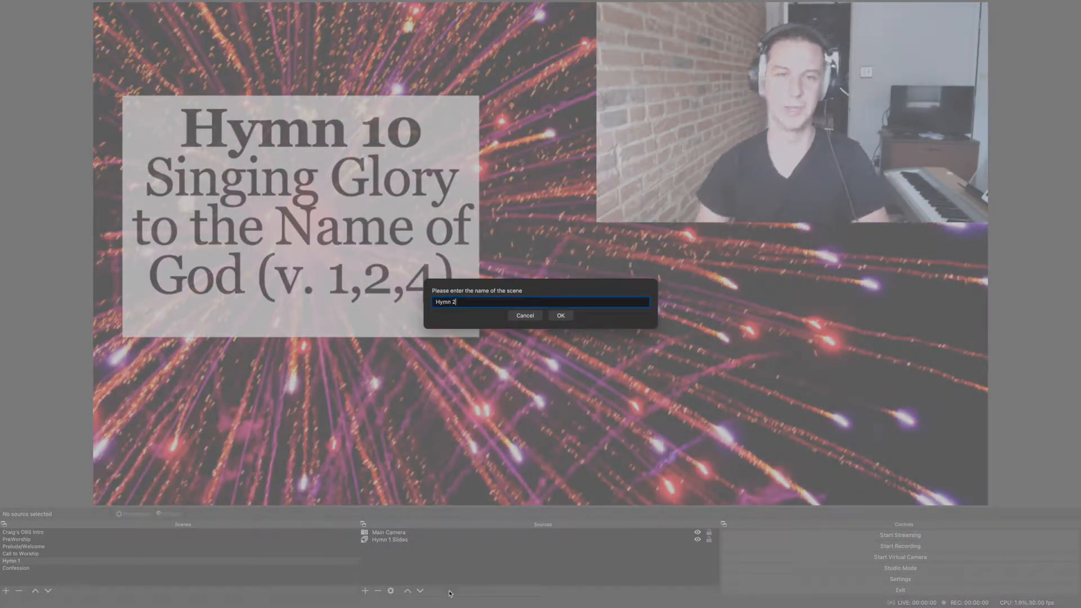
click(557, 319)
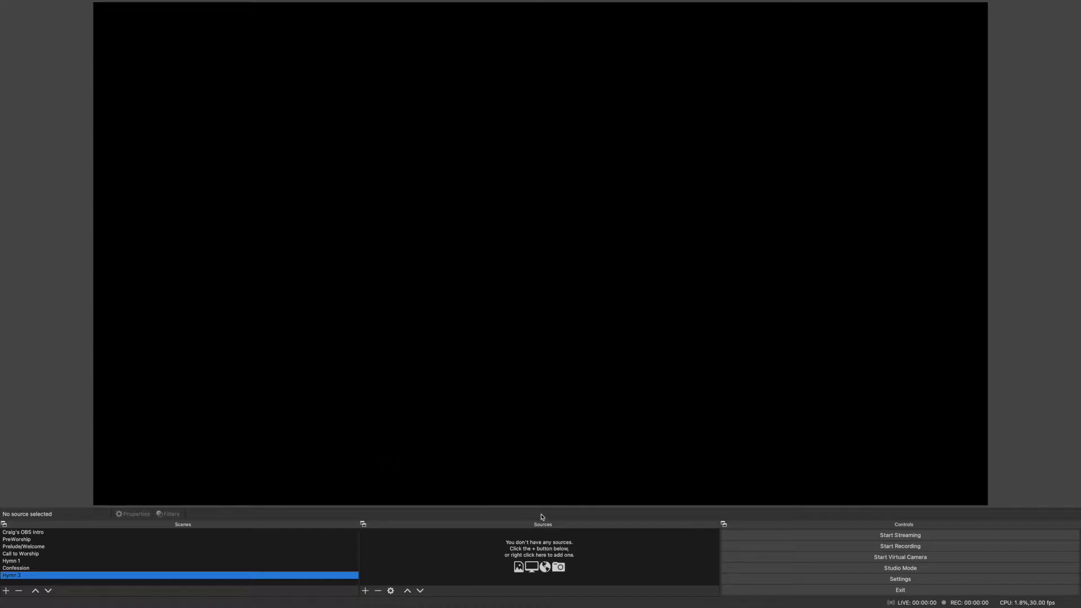
Step: Add a new Image Slide Show source named Hymn 2 Slides to the Hymn 2 scene
click(365, 591)
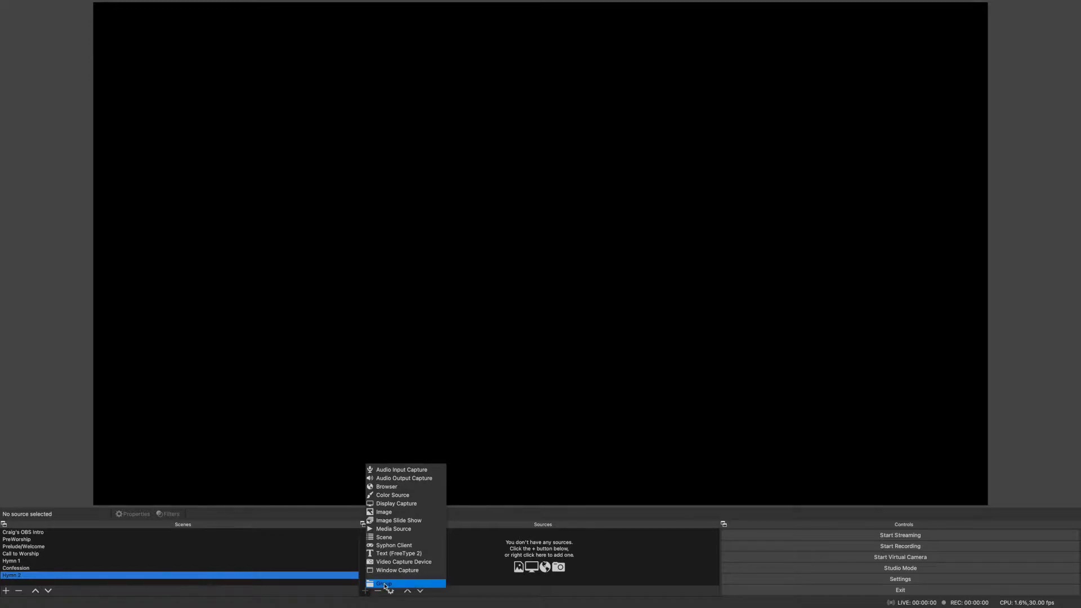
click(419, 524)
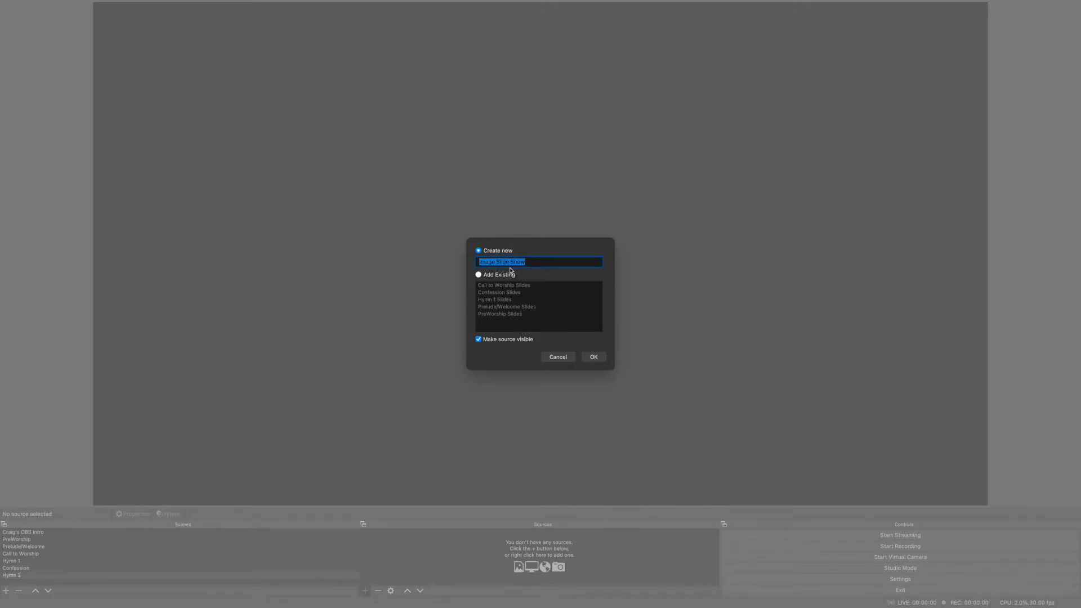
text(Hymn 2 Slides)
click(594, 359)
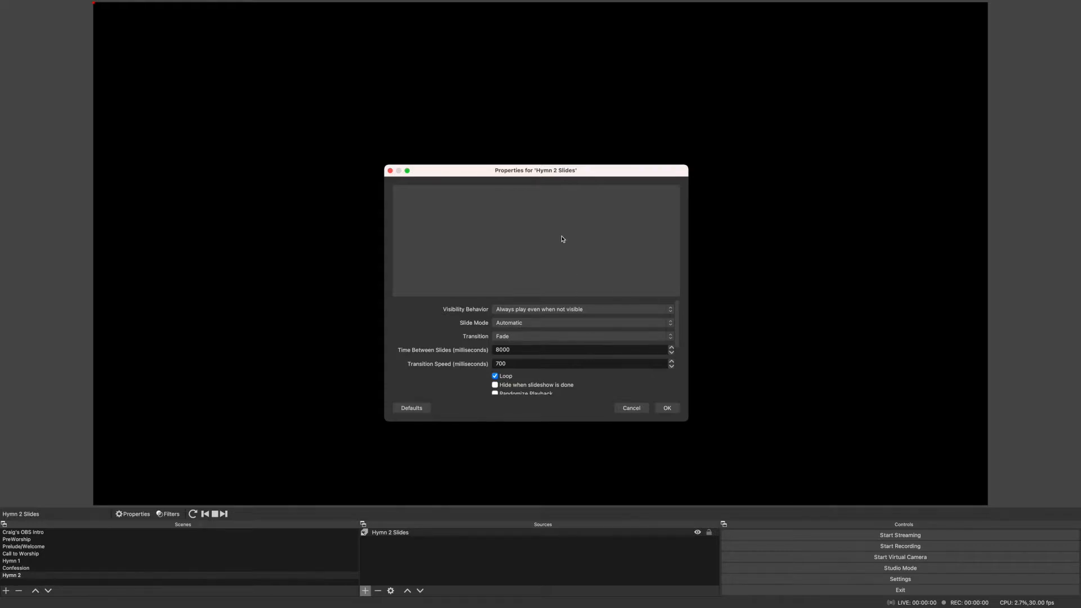
Step: Set the slide show's slide mode to Manual (Use hotkeys to control slideshow) and turn off Loop
click(510, 323)
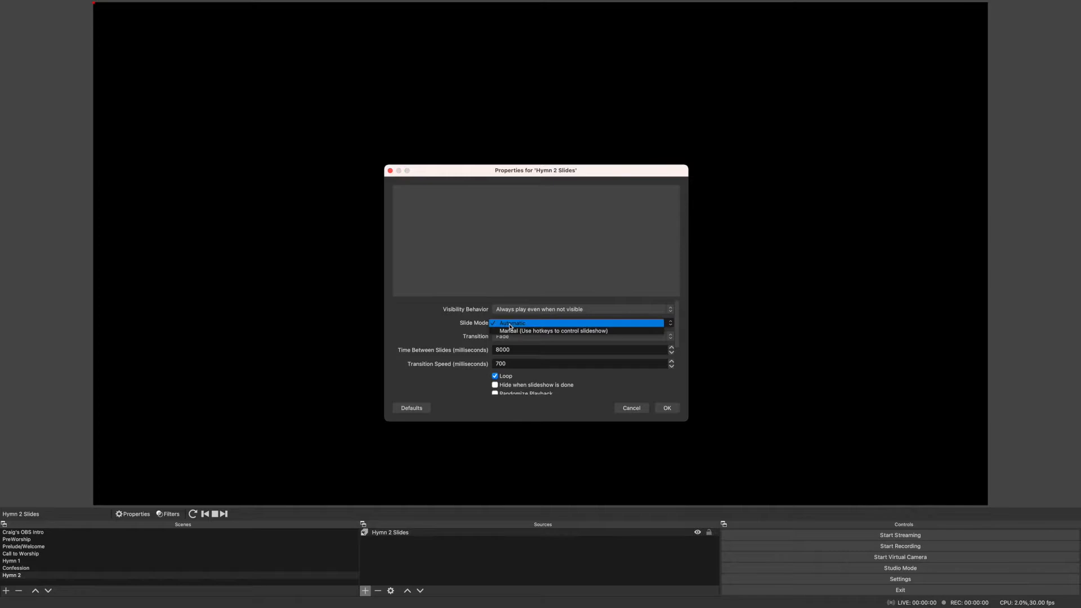
click(510, 331)
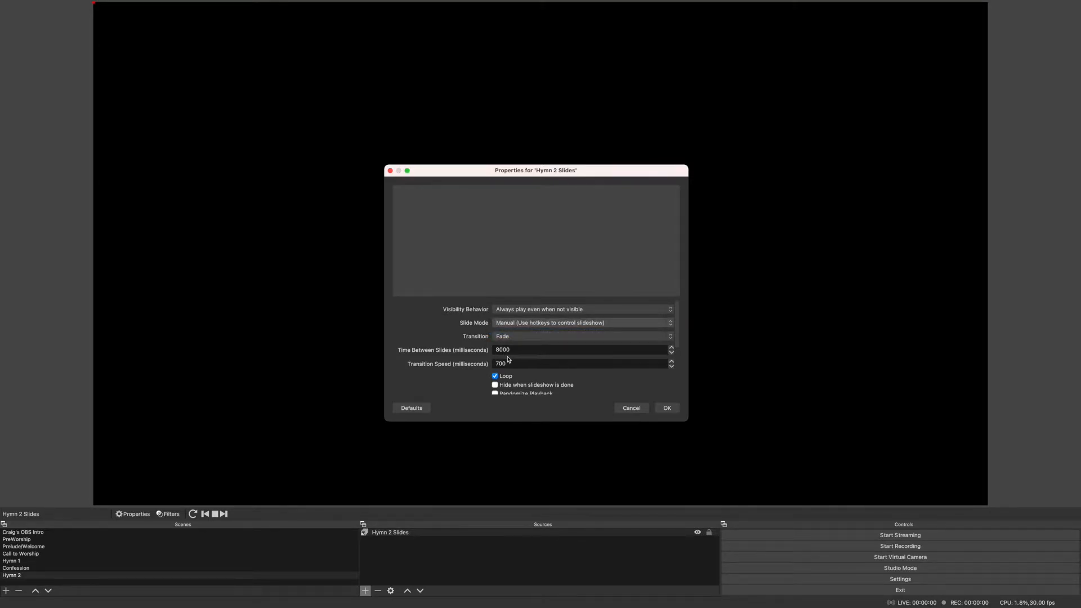
scroll(510, 359, down, 2)
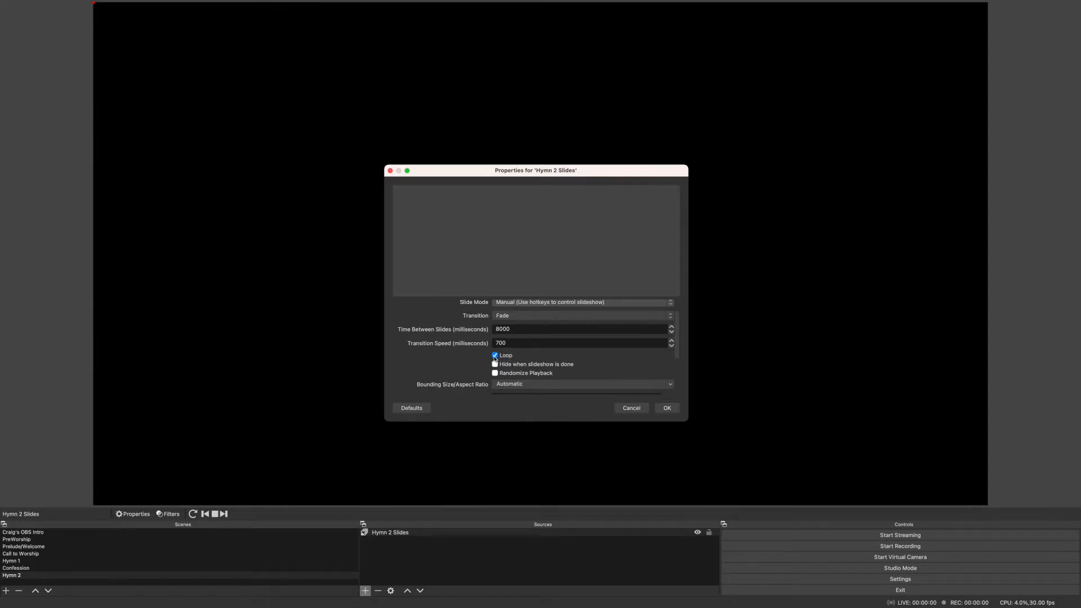
scroll(553, 362, down, 5)
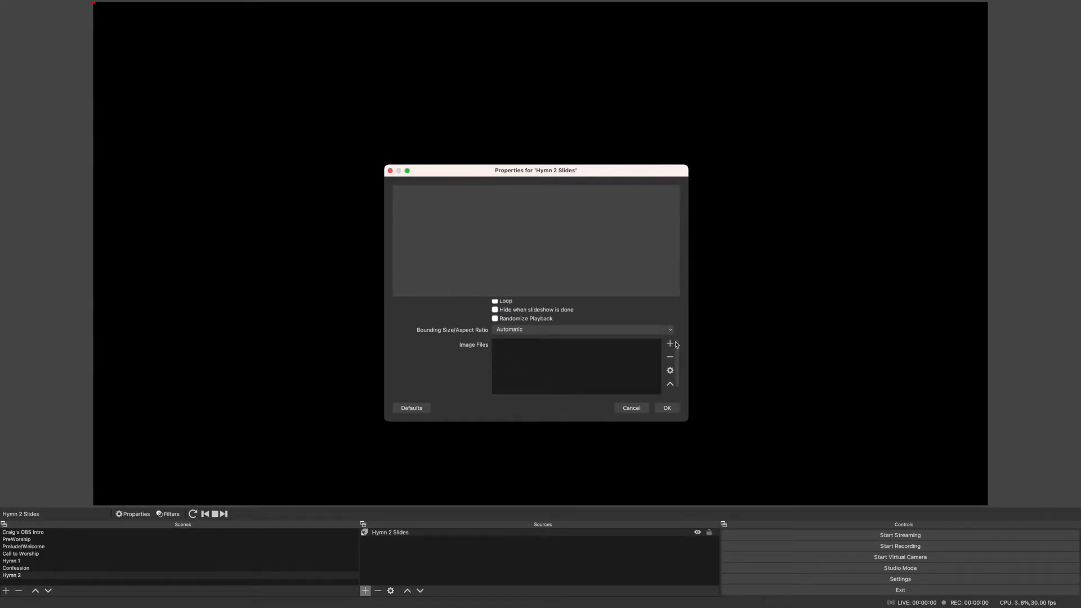
Step: Start adding image files to the slide show and browse to the July 4 Worship folder on the Desktop
click(670, 346)
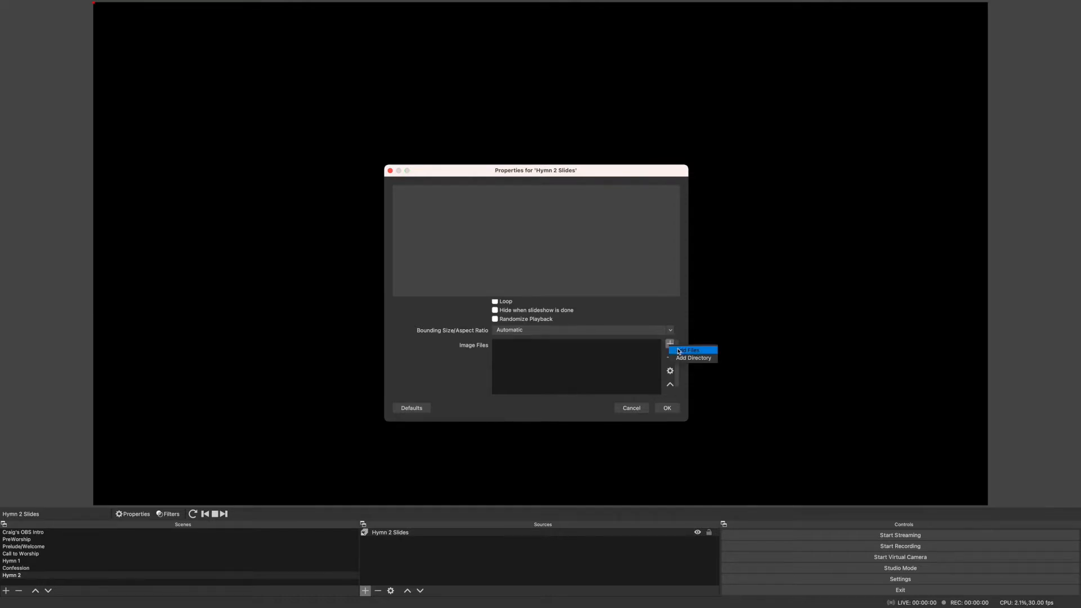
click(679, 351)
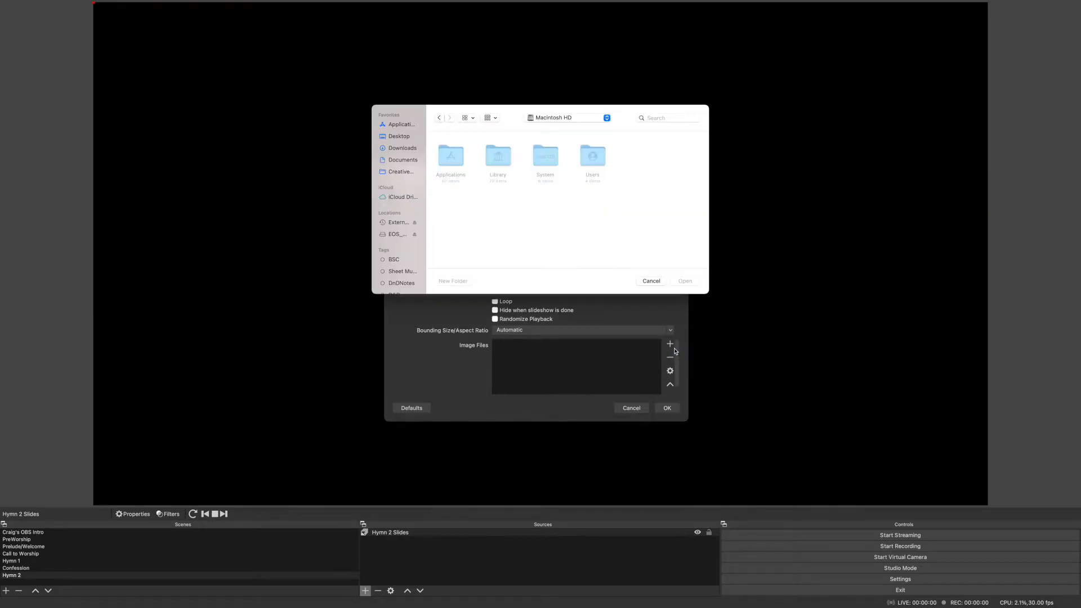
click(402, 137)
scroll(464, 179, down, 1)
double_click(458, 240)
scroll(527, 232, down, 3)
scroll(527, 231, down, 10)
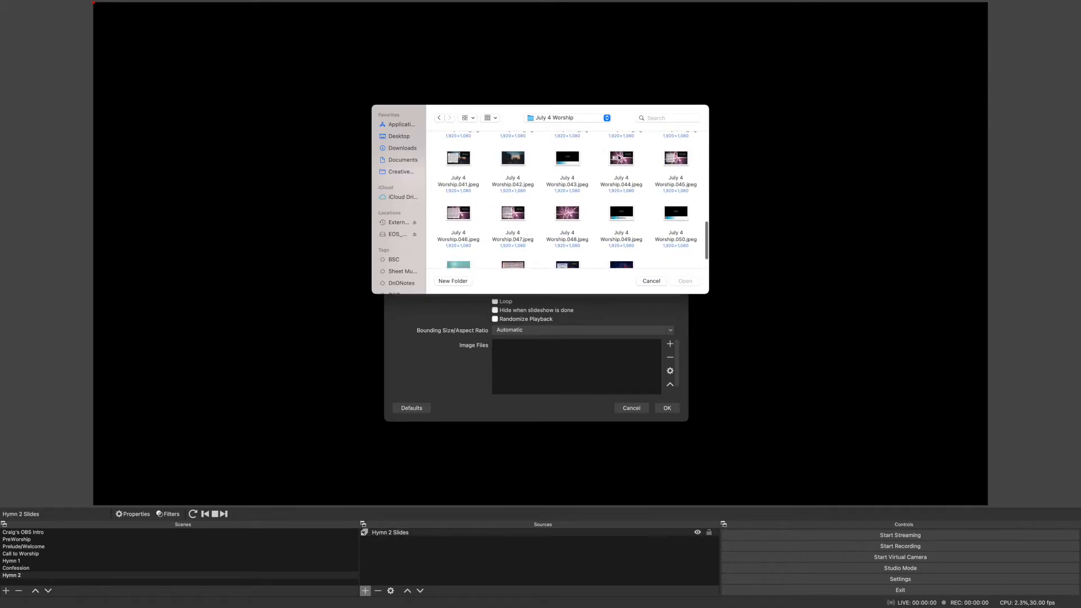
Step: Add the images July 4 Worship.044.jpeg through July 4 Worship.048.jpeg to the slide show and accept its properties
click(619, 158)
key(shift+Right)
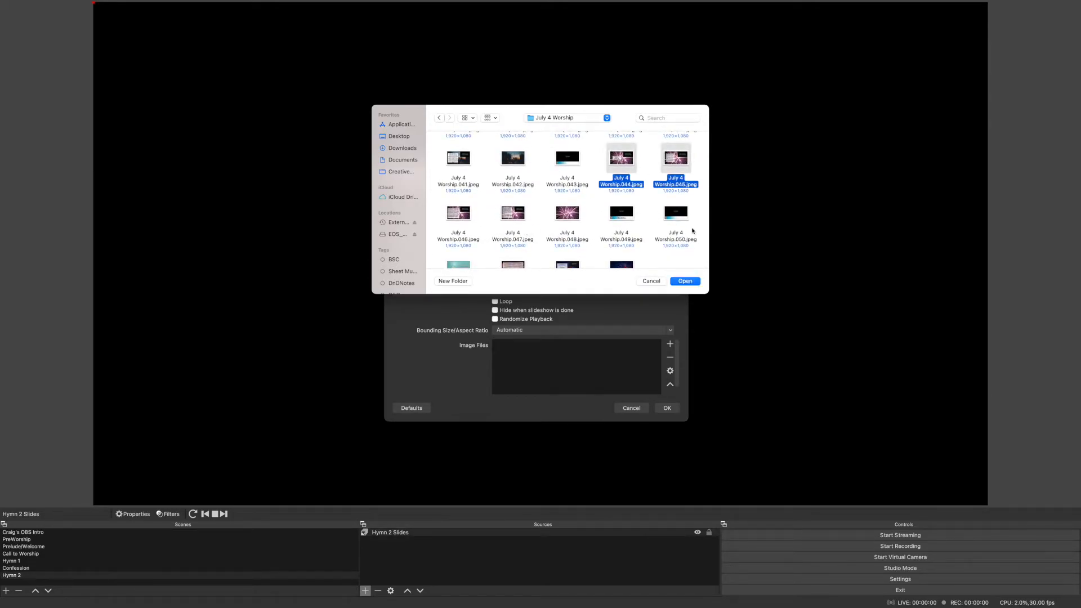
key(shift+Right)
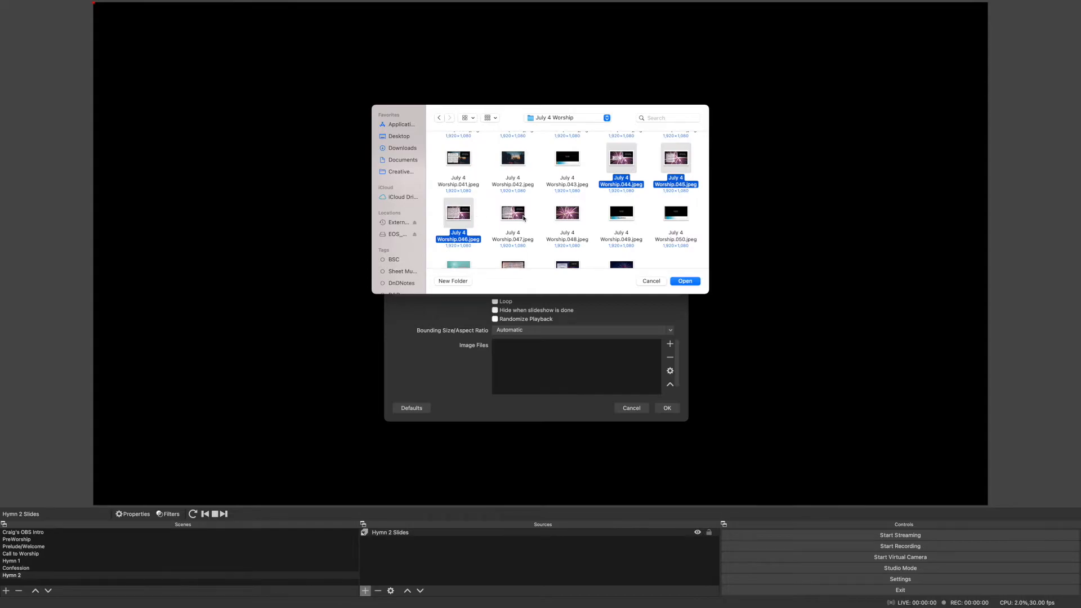
shift+click(523, 218)
shift+click(565, 218)
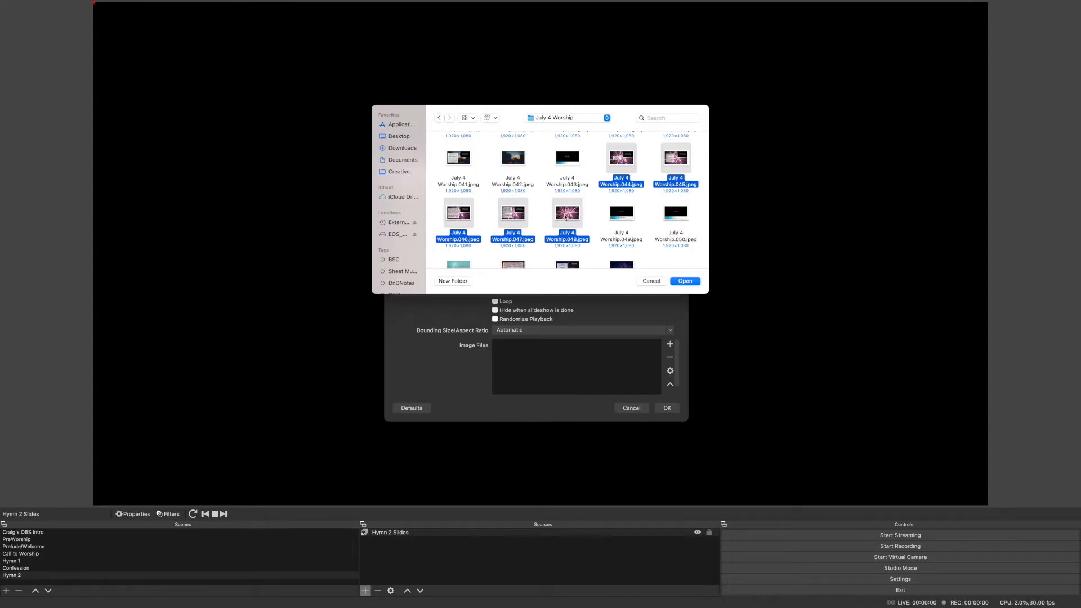
click(685, 281)
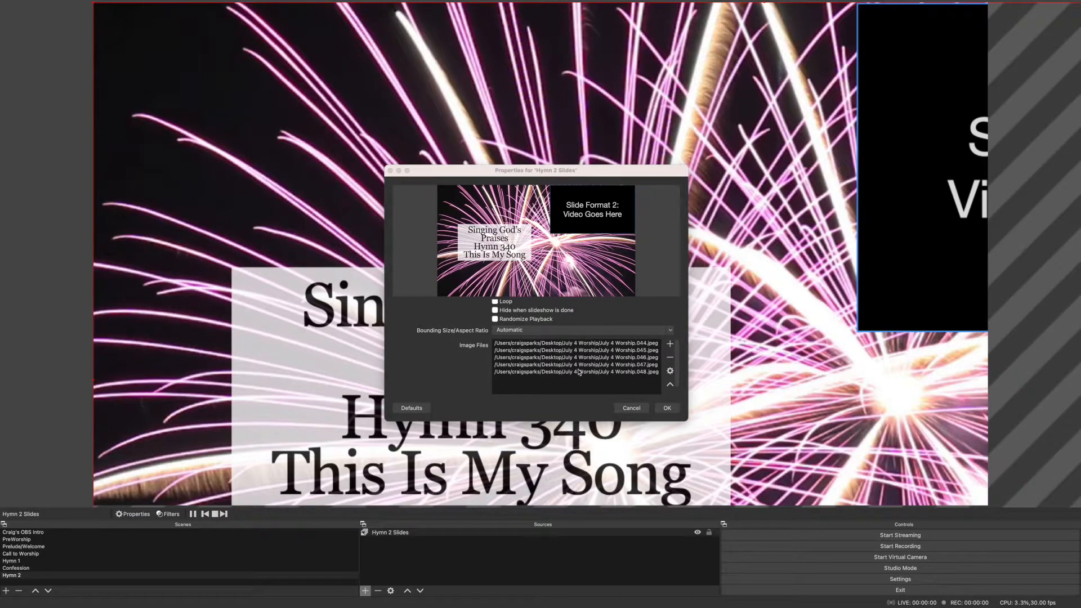
click(670, 409)
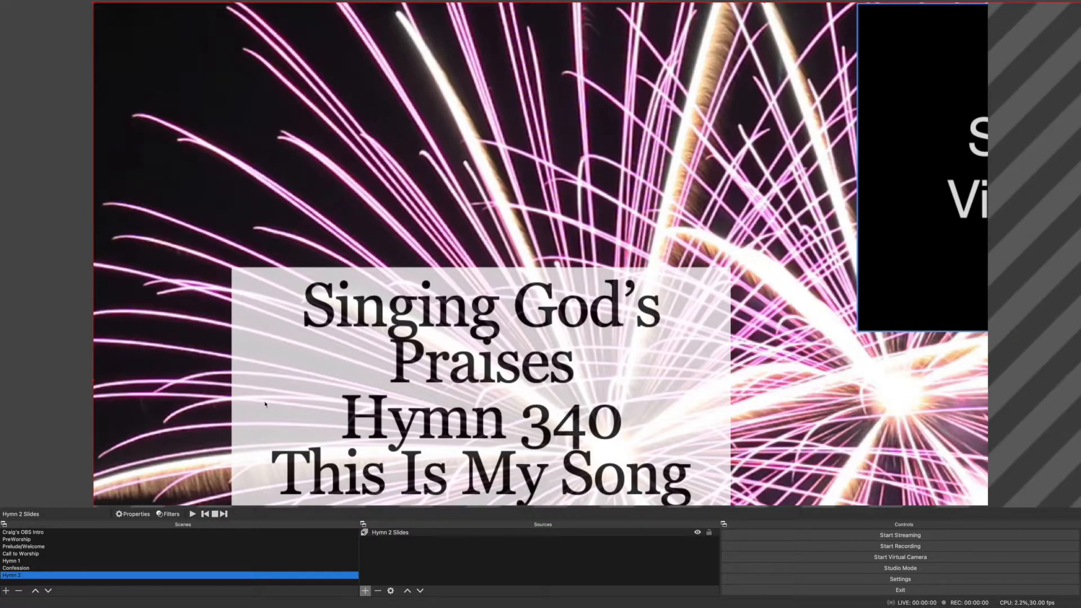
Step: Scale the Hymn 2 Slides source down to the canvas height and move it so it fills the whole canvas
click(91, 381)
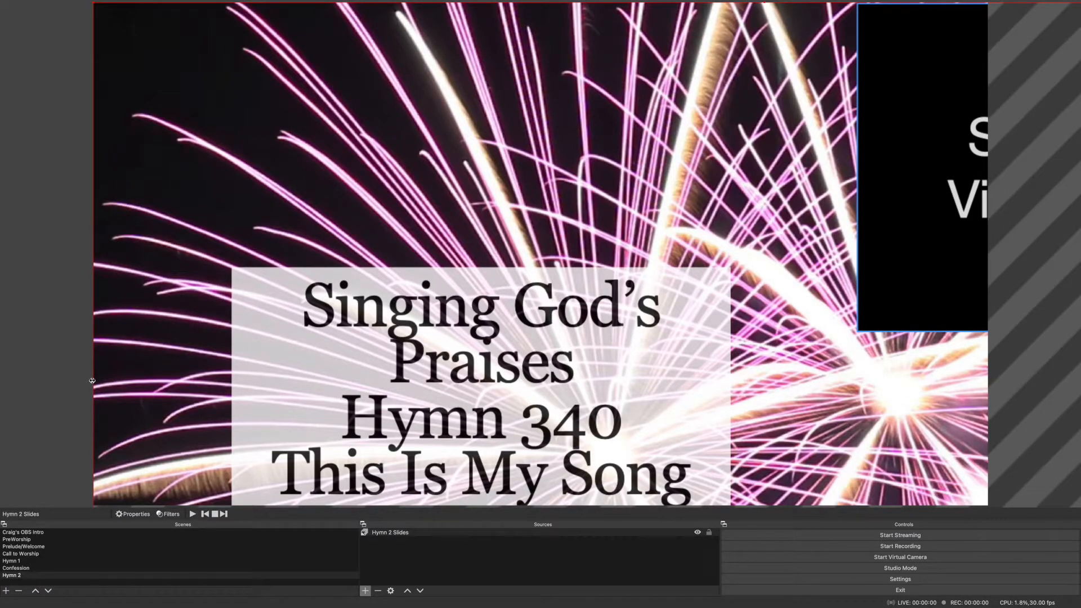
drag(92, 380, 540, 307)
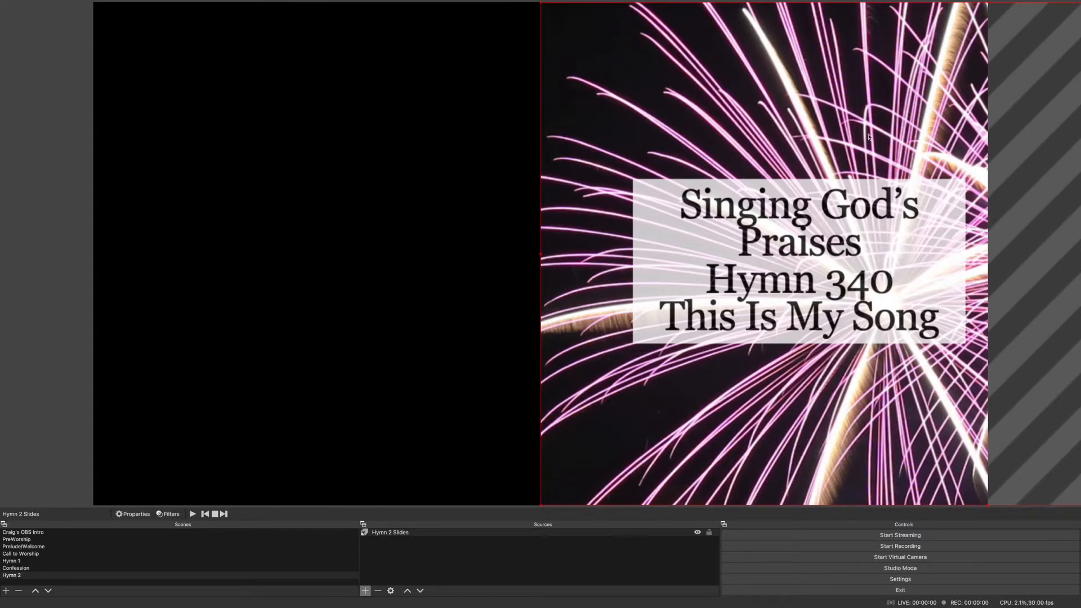
drag(894, 167, 448, 166)
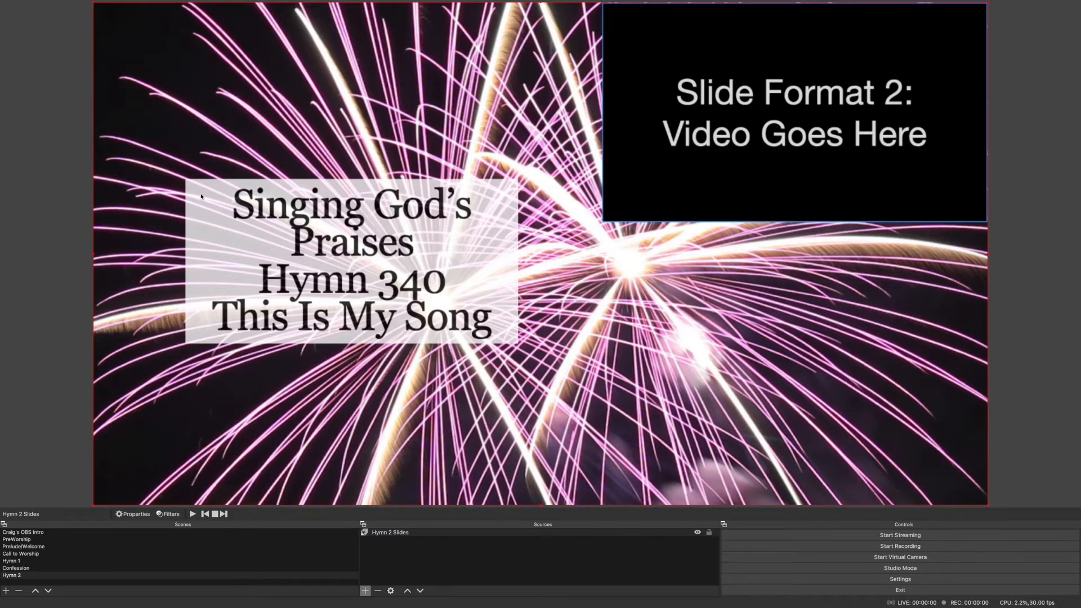
click(56, 204)
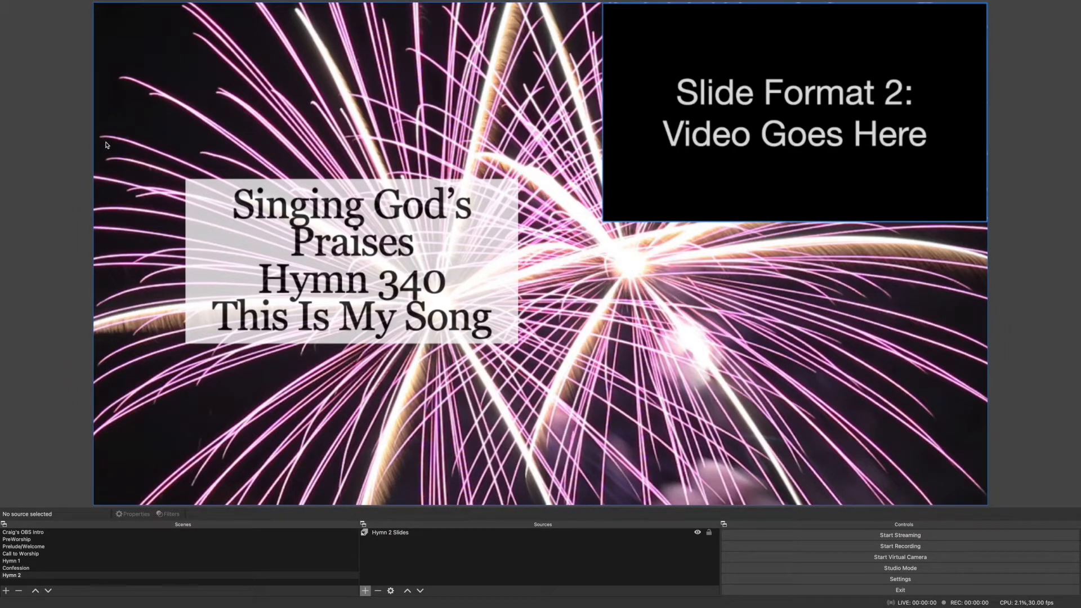
click(253, 140)
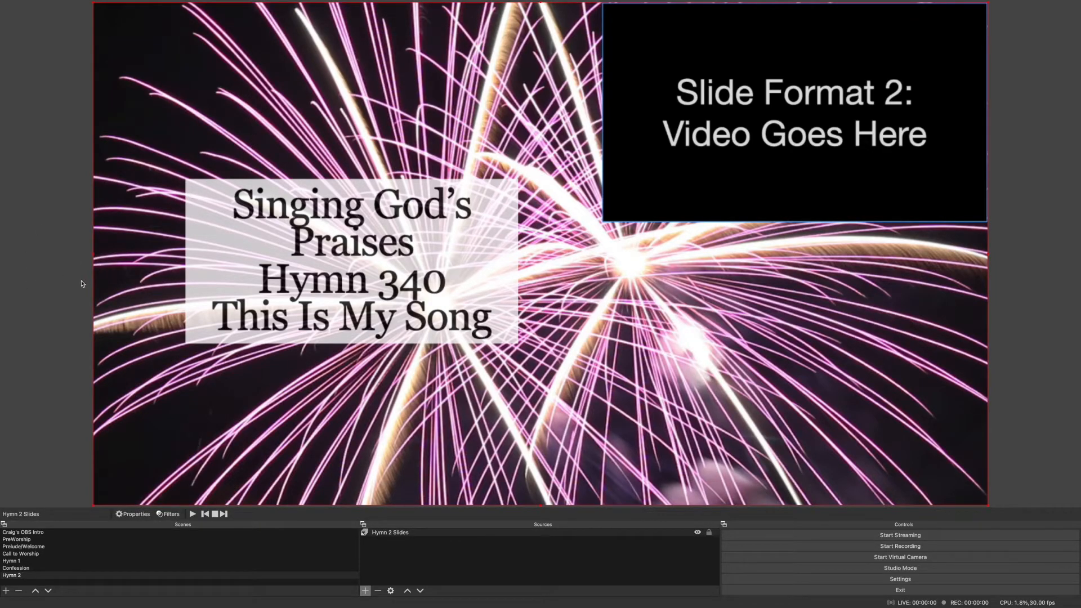
click(70, 255)
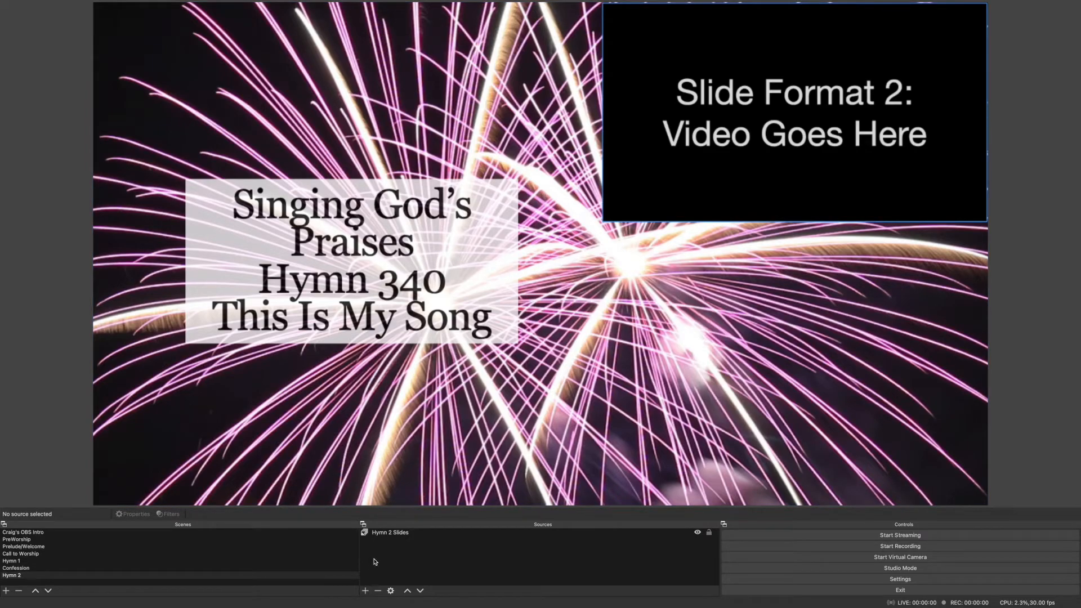
Step: Add the existing Main Camera video capture device as a source in the Hymn 2 scene
click(364, 591)
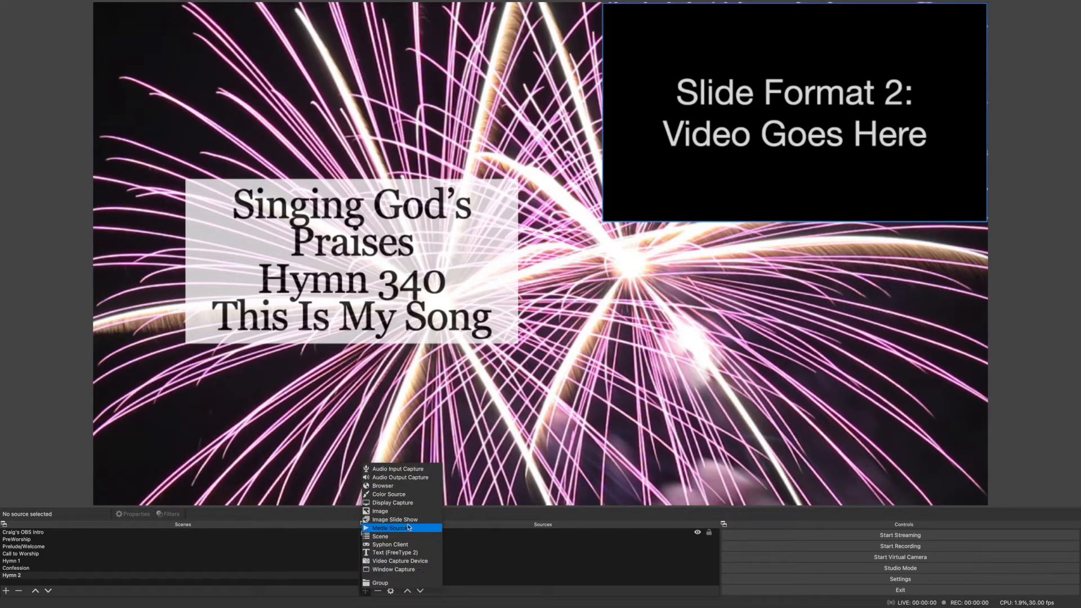
click(397, 561)
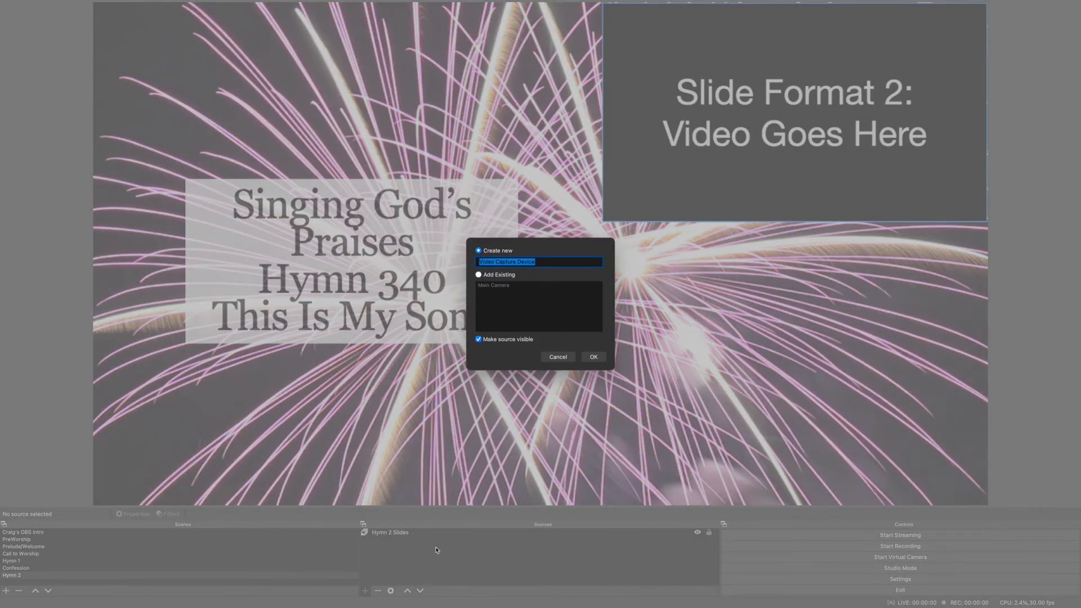
click(480, 275)
click(506, 288)
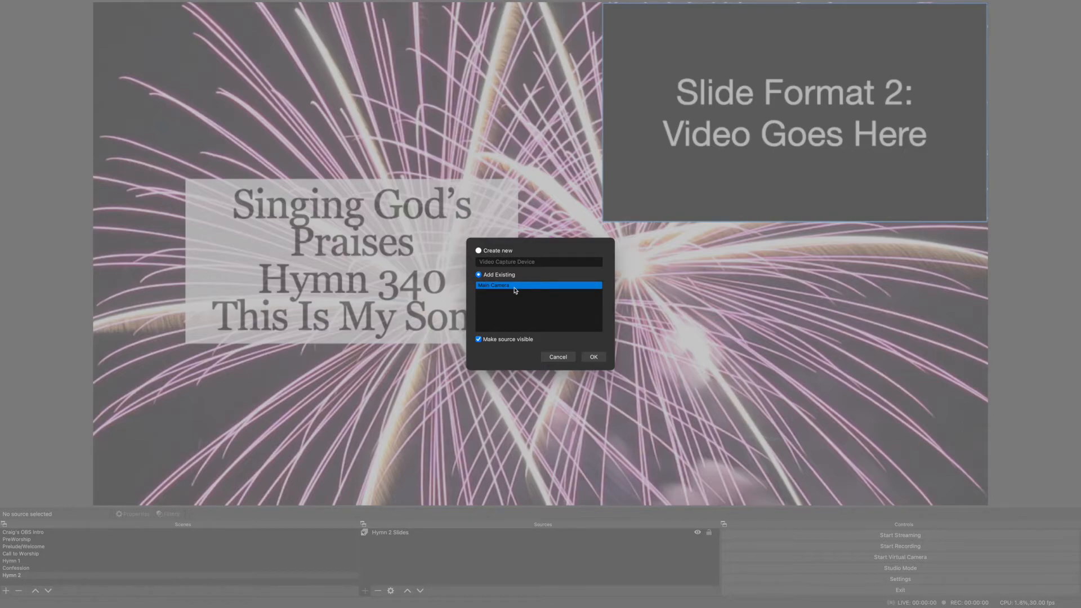
click(593, 357)
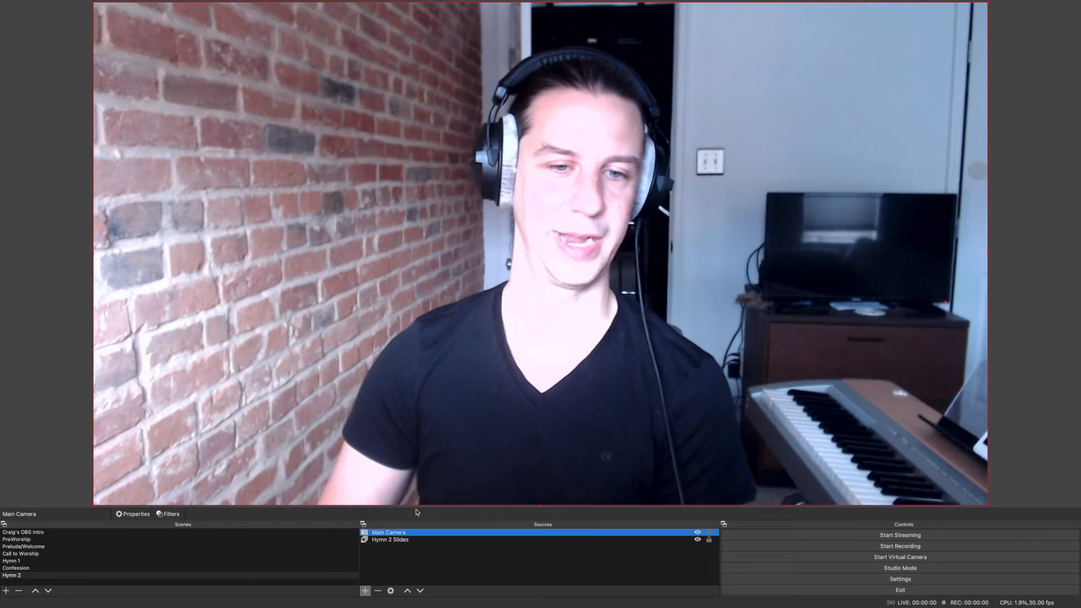
Step: Shrink the Main Camera picture so it covers the "Video Goes Here" box in the slide's upper-right corner, then deselect it
click(348, 199)
mouse_move(348, 200)
mouse_down()
mouse_move(405, 206)
mouse_move(476, 236)
mouse_move(561, 326)
mouse_move(391, 214)
mouse_move(348, 201)
mouse_up()
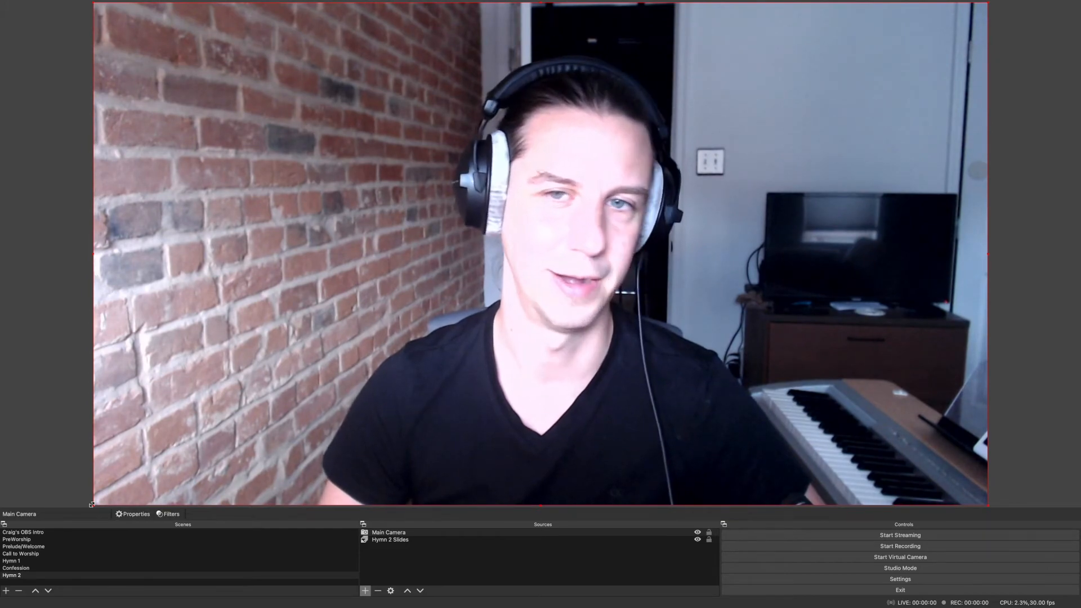
drag(92, 504, 686, 221)
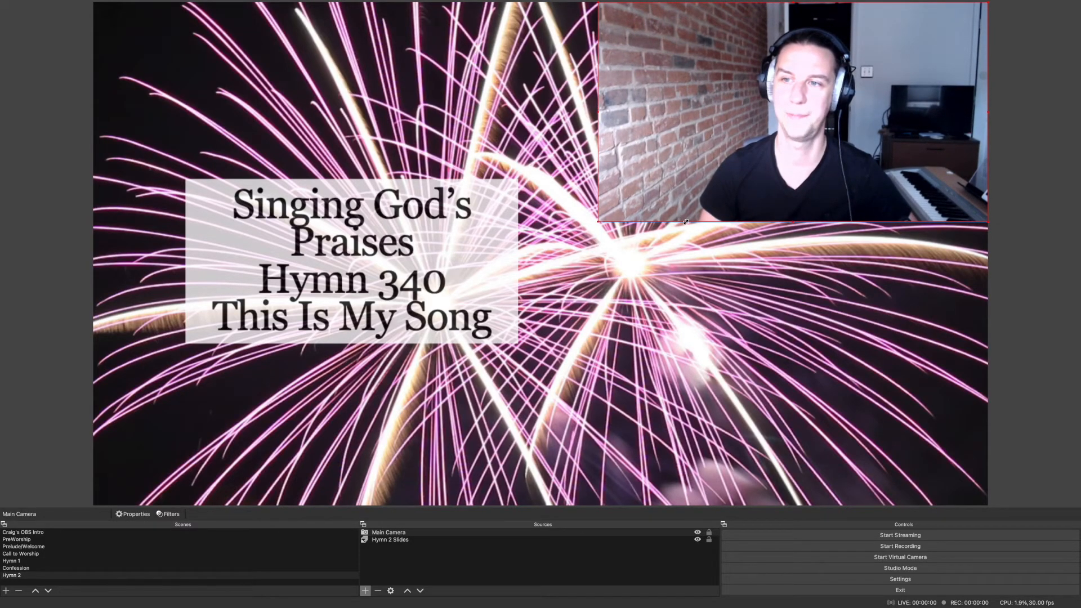
click(732, 186)
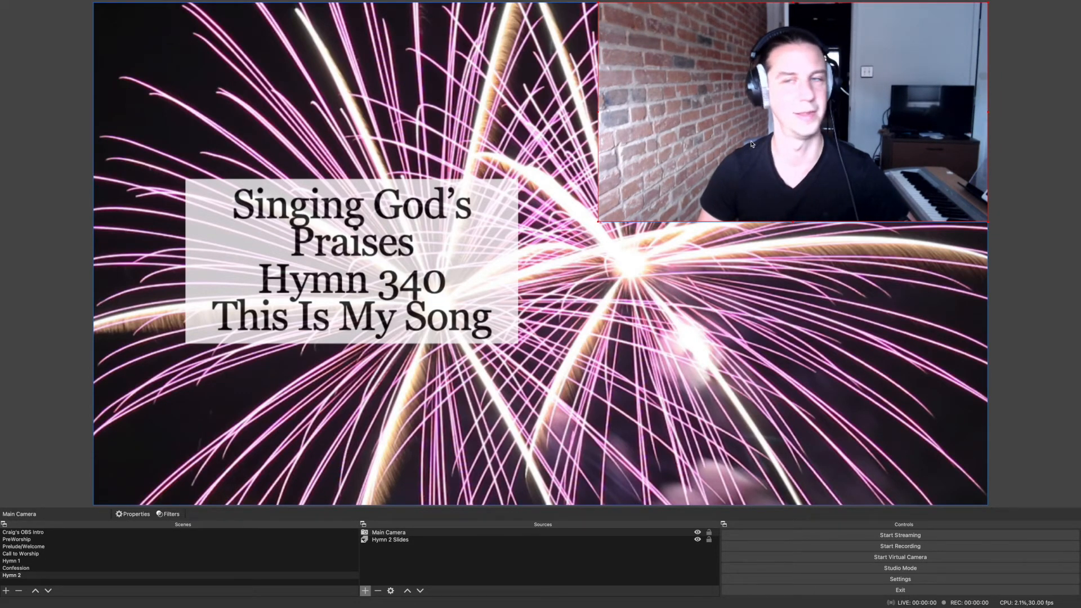
click(1025, 128)
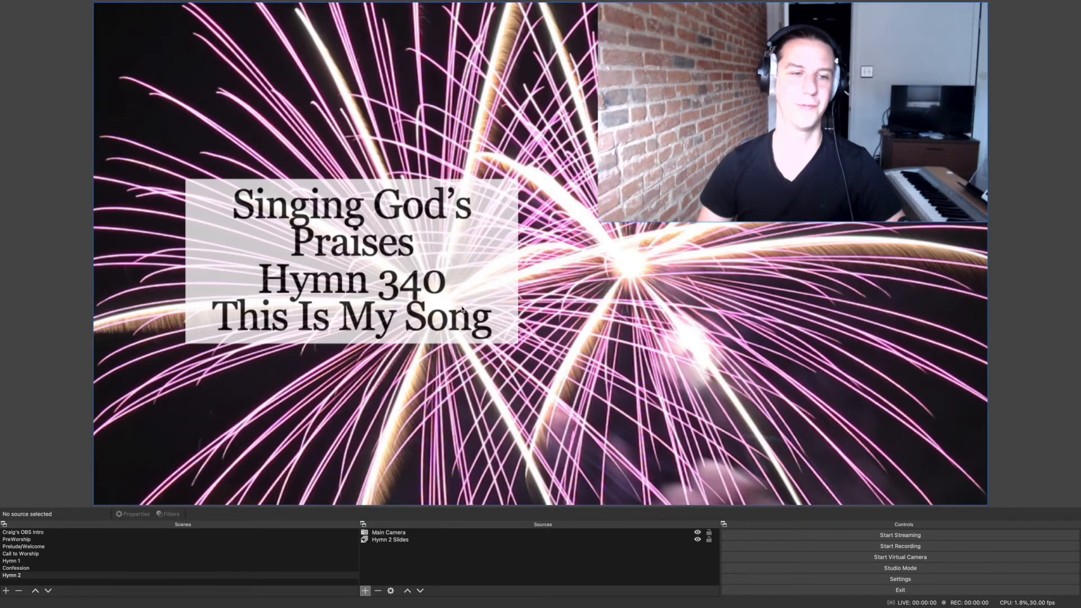
Step: Test the Hymn 2 Slides source by advancing manually from the title through the verses to the final text-free fireworks slide, stopping the show along the way
click(377, 540)
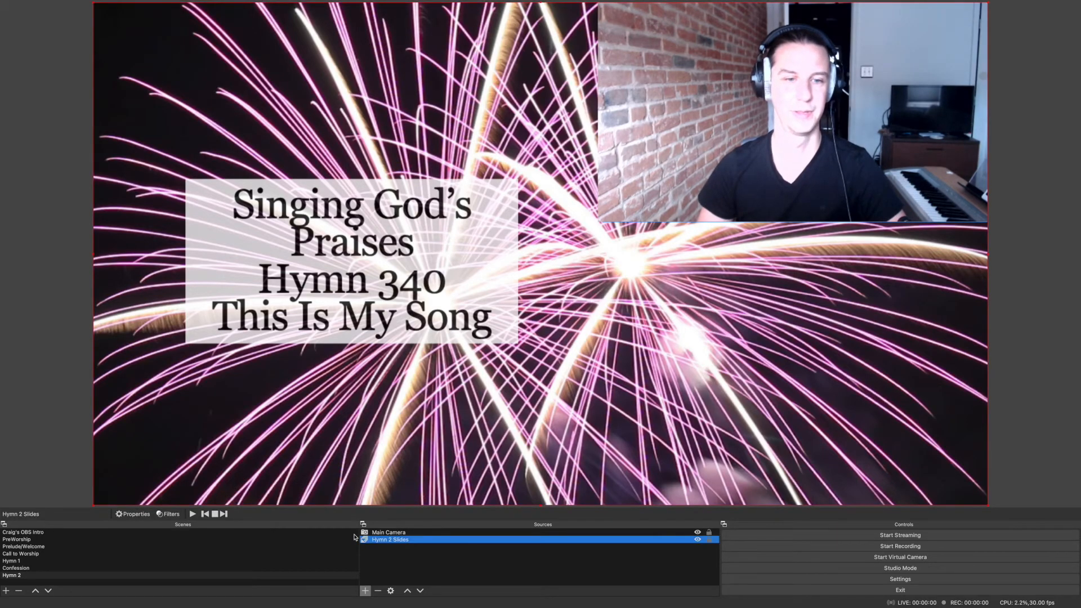
click(224, 515)
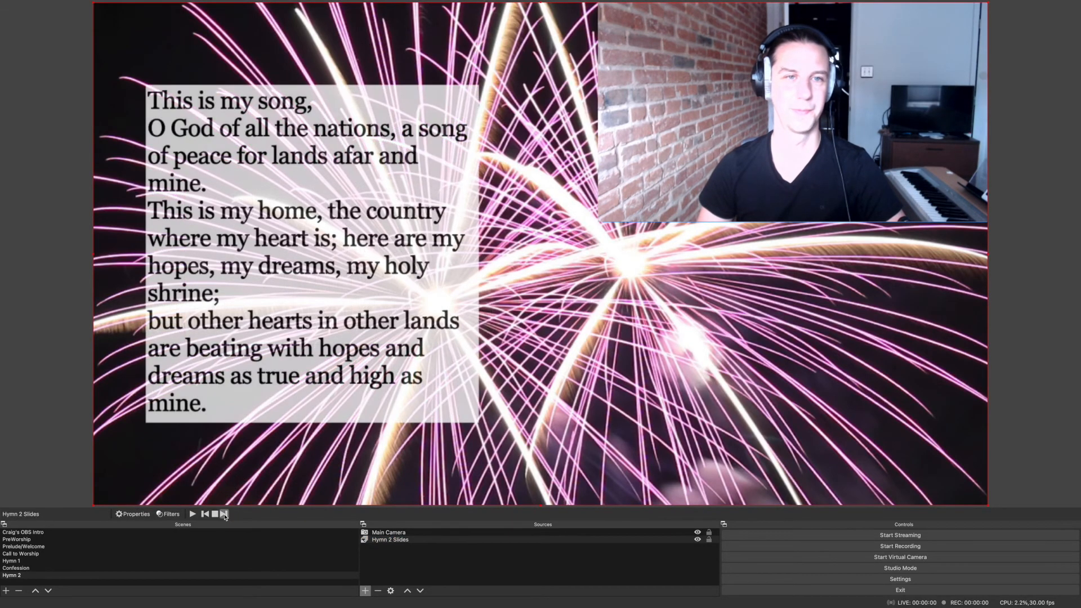
click(224, 514)
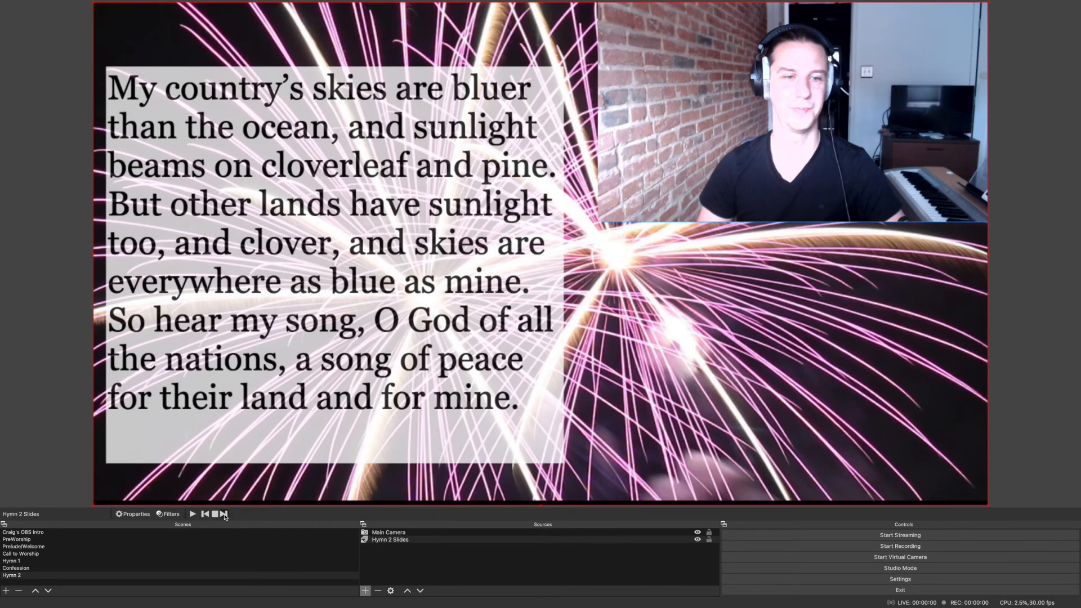
click(224, 514)
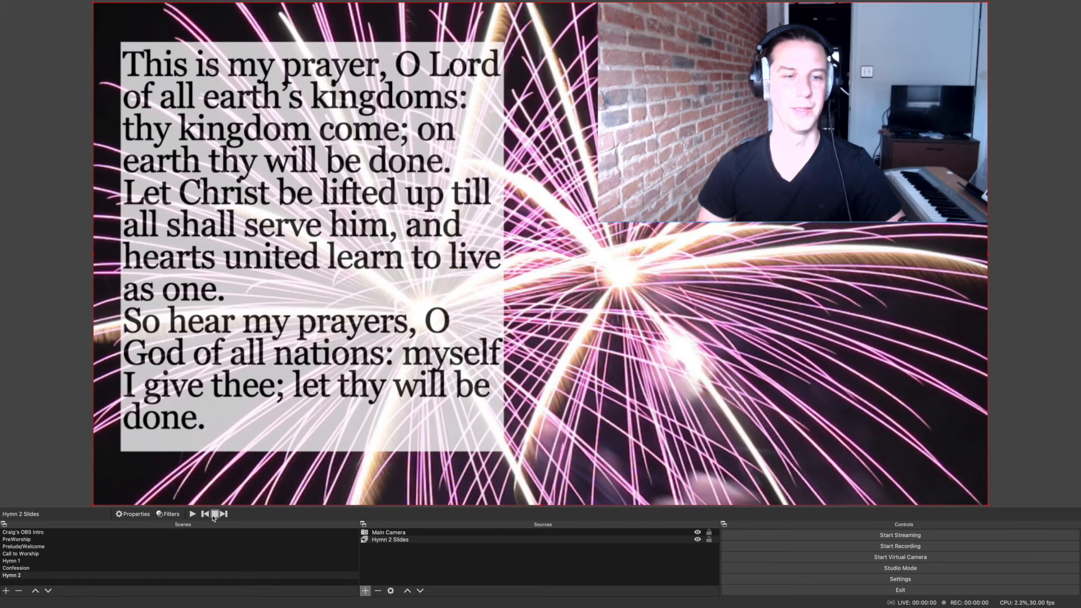
click(214, 514)
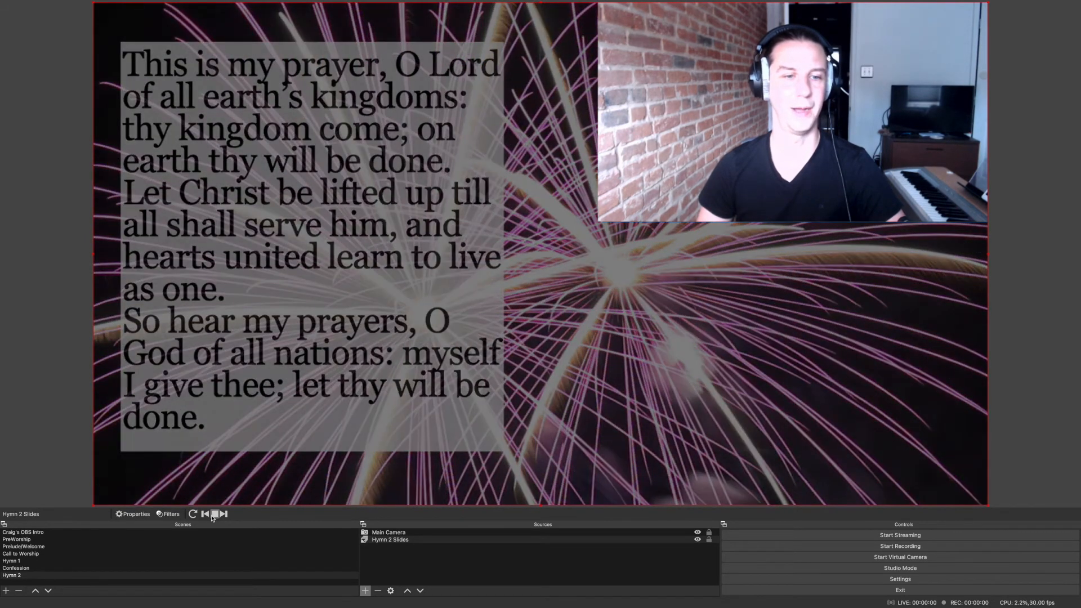
click(214, 514)
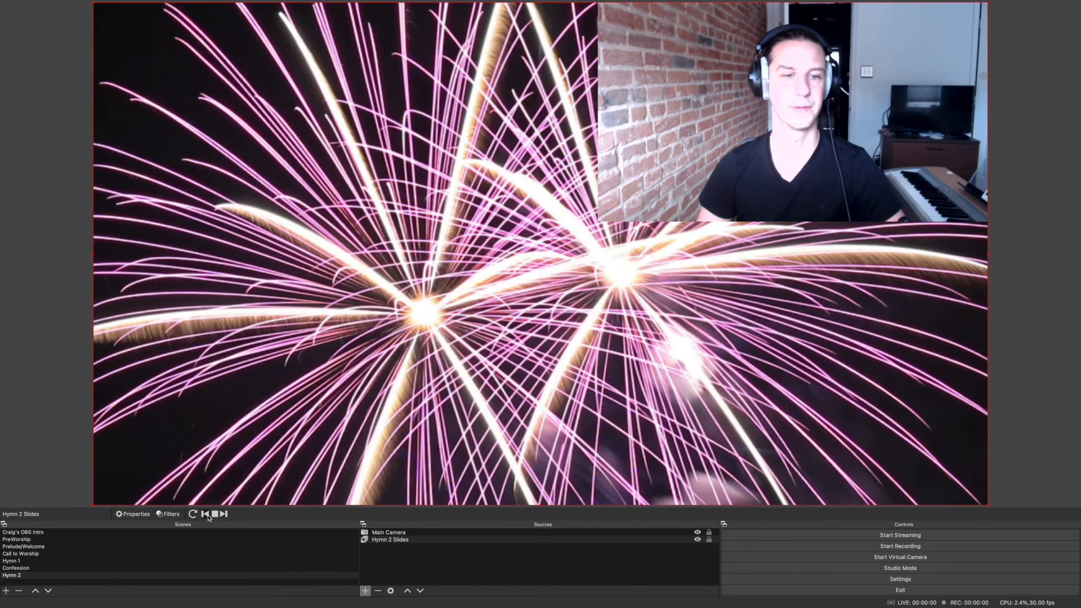
Step: Go back through the Hymn 2 Slides one slide at a time to the "Singing God's Praises Hymn 340" title slide
click(206, 514)
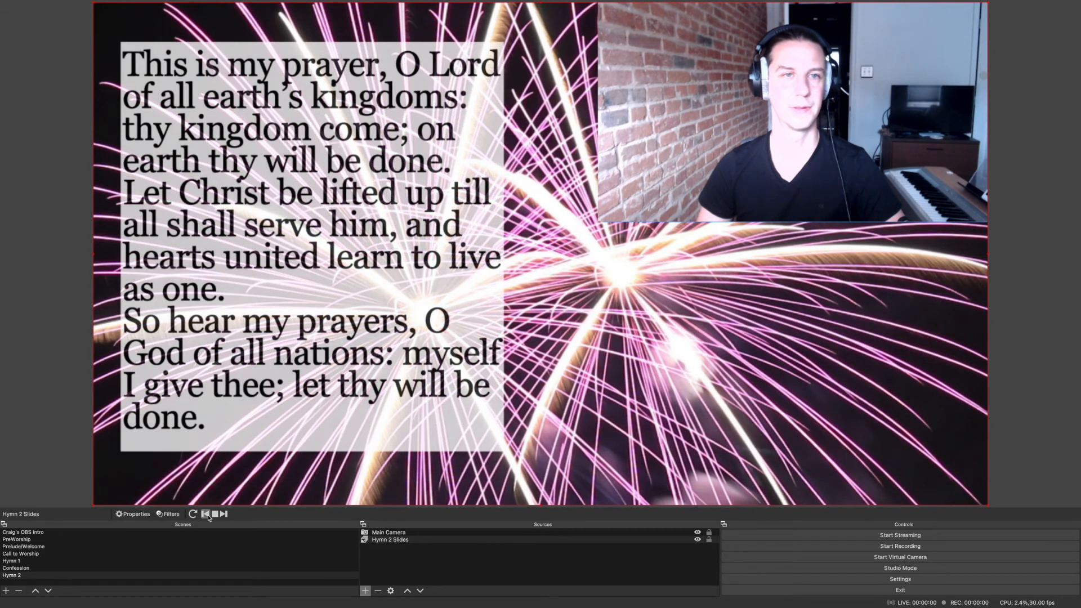
click(206, 514)
click(206, 514)
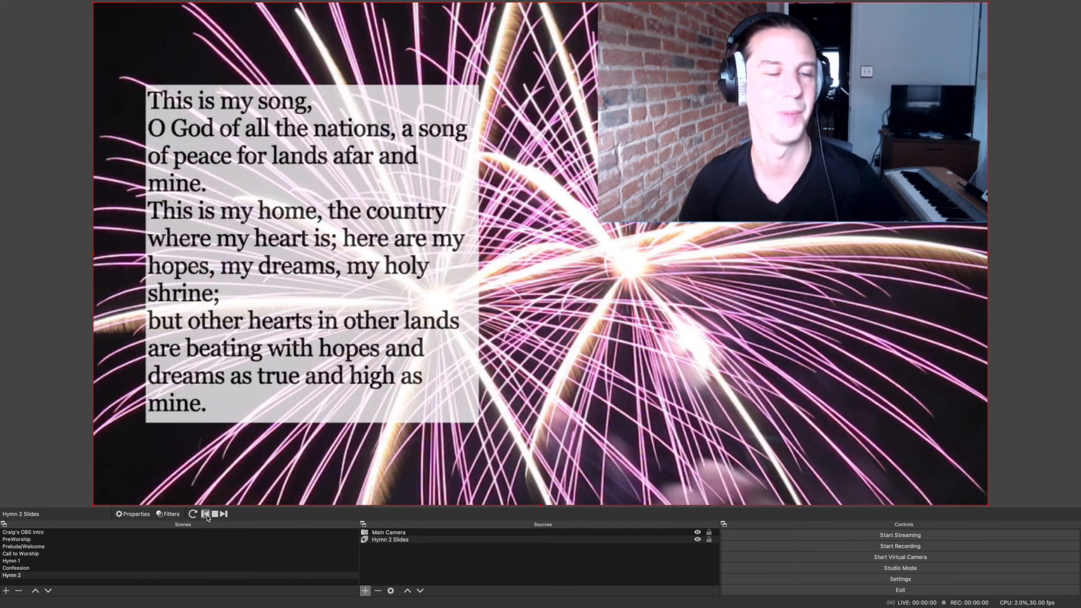
click(206, 514)
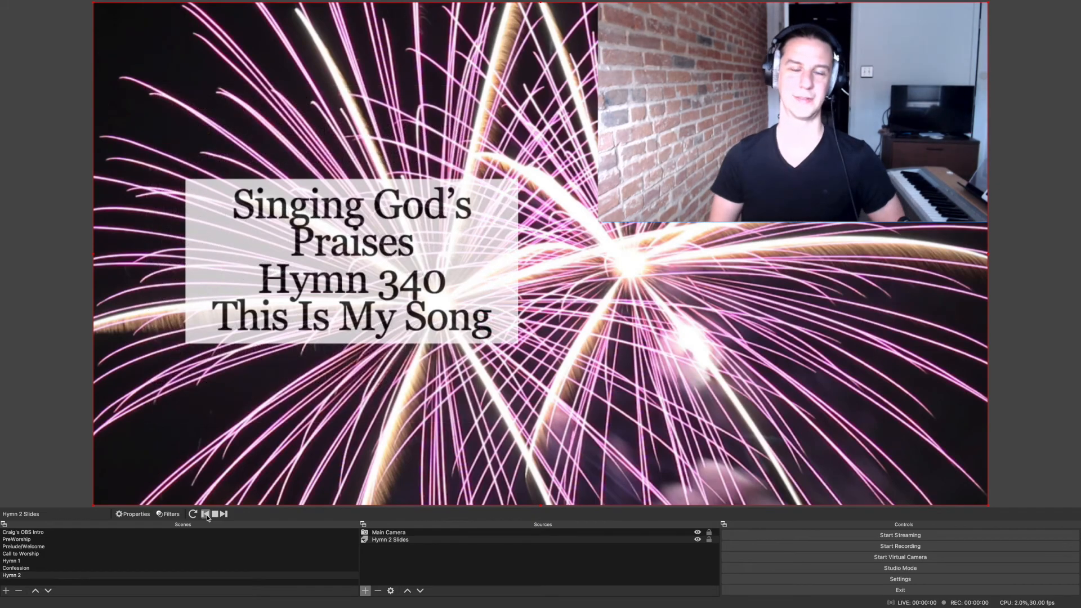